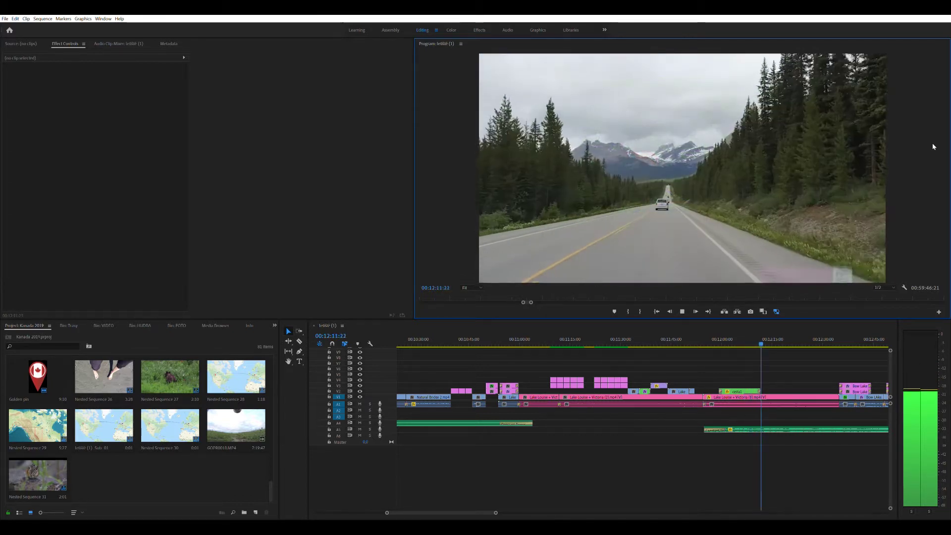
click(747, 343)
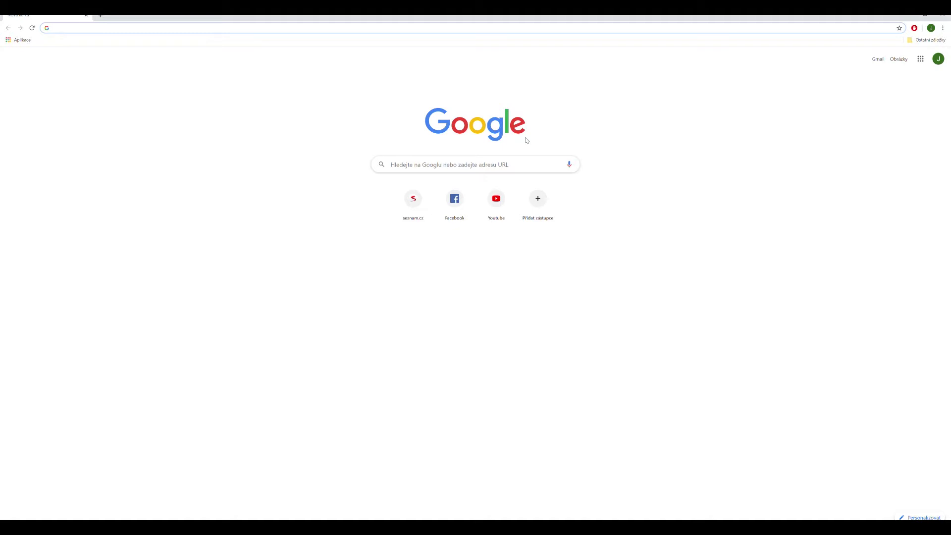
- Open the mapy.cz website and switch the map to route planning
text(mapy.cz)
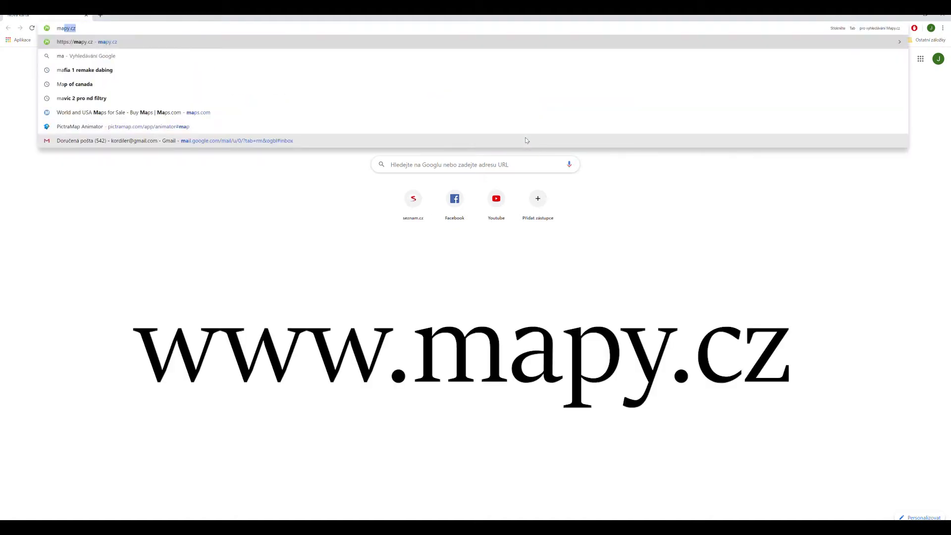
key(Return)
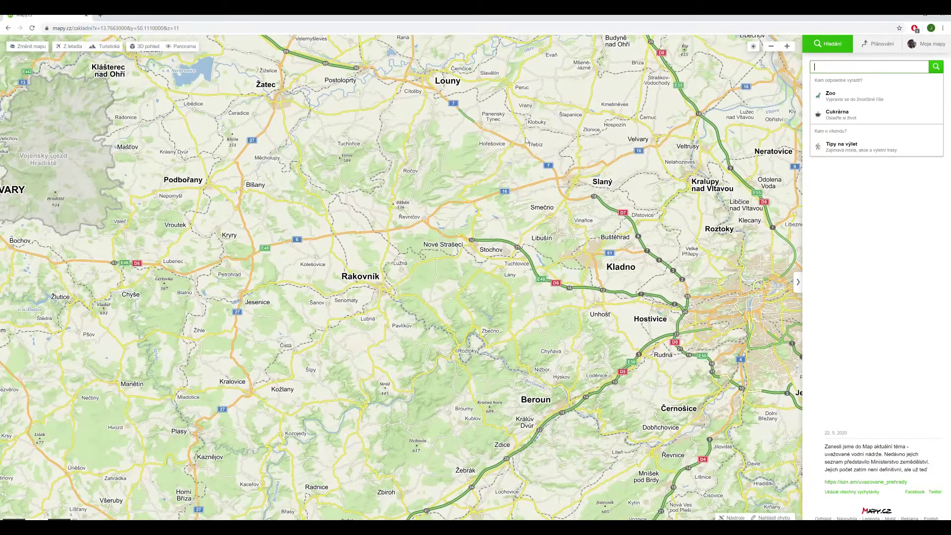
click(872, 45)
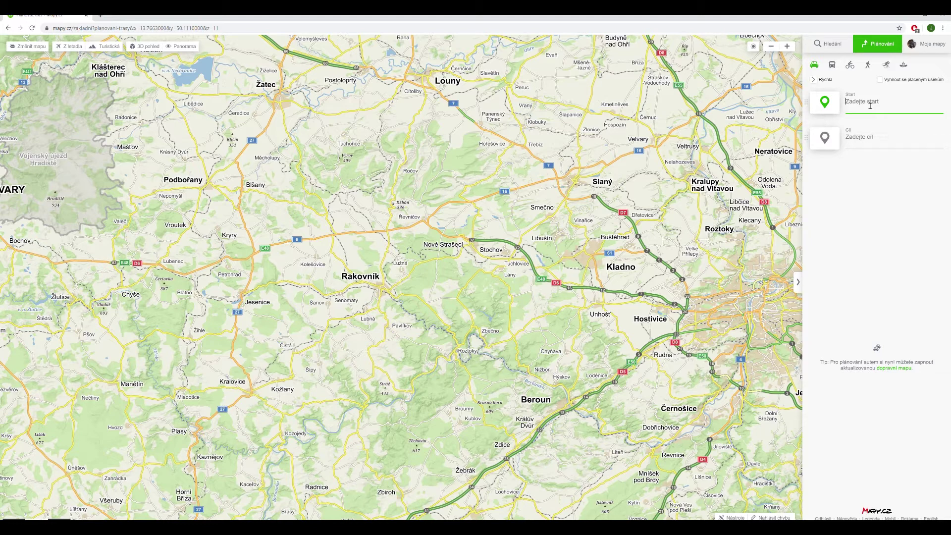
- Plan a car route from Banff to Jasper, both in Alberta, Canada
text(banff)
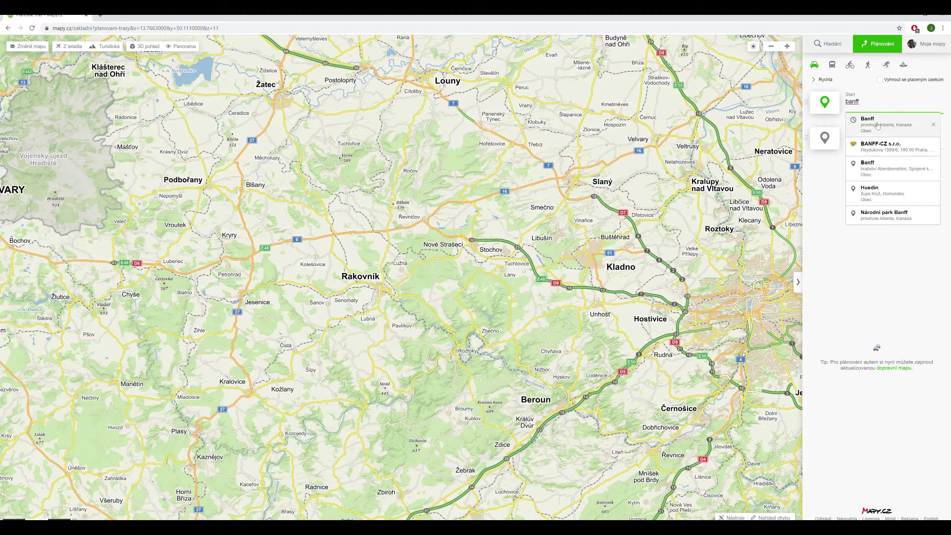
click(877, 125)
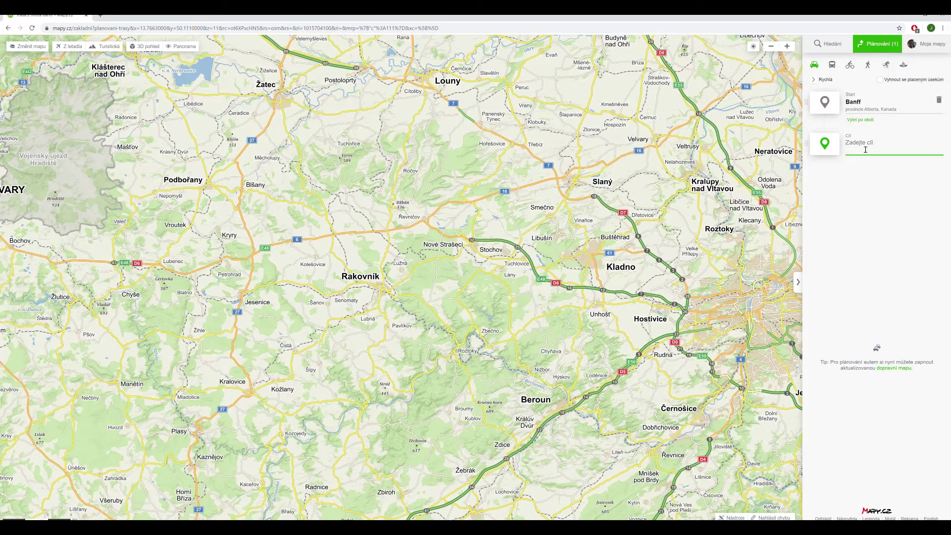
text(jasper)
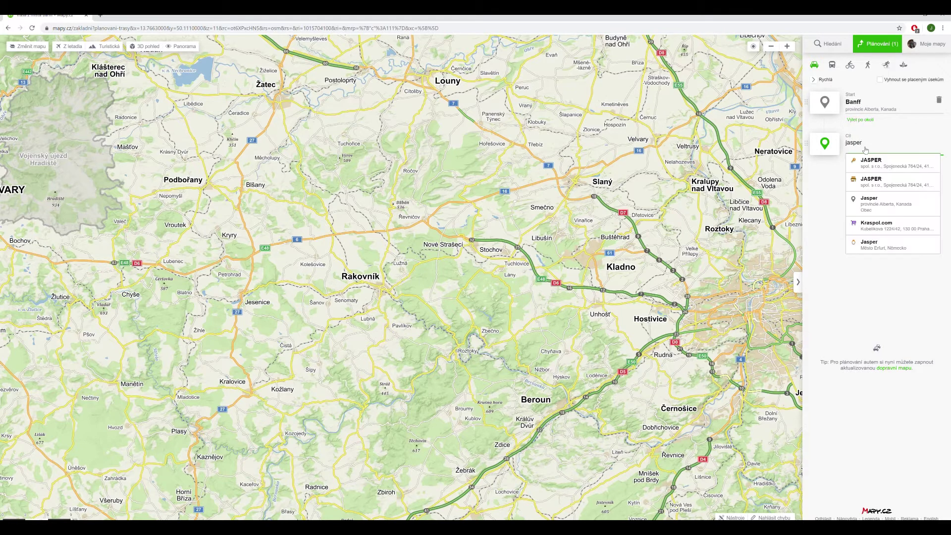
click(907, 207)
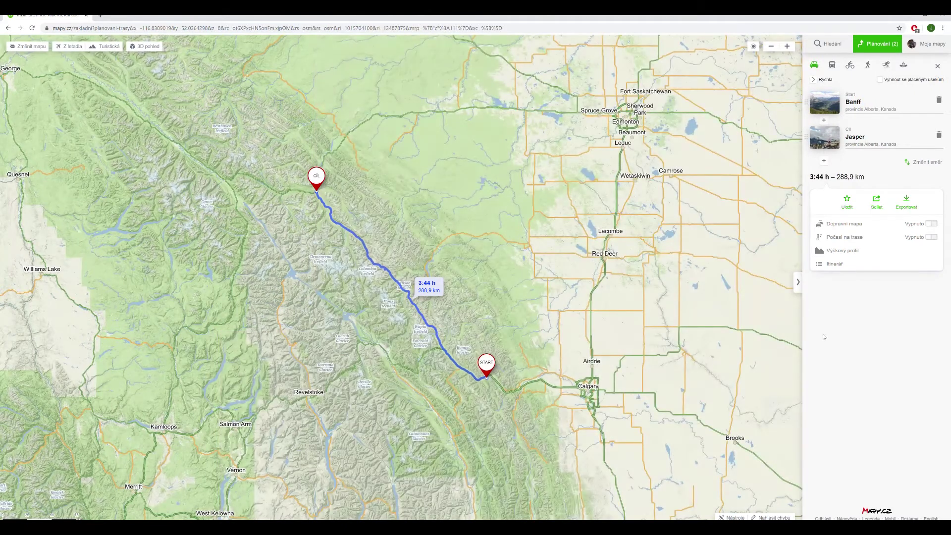
- Show the map in 3D and frame the whole Banff–Jasper route from a tilted angle
click(147, 49)
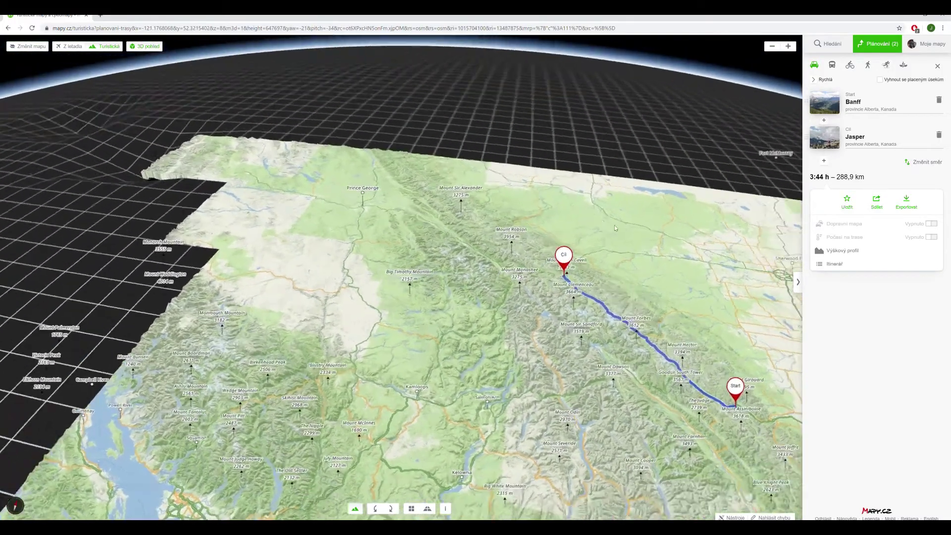
drag(614, 228, 616, 191)
drag(659, 317, 494, 248)
scroll(517, 155, up, 5)
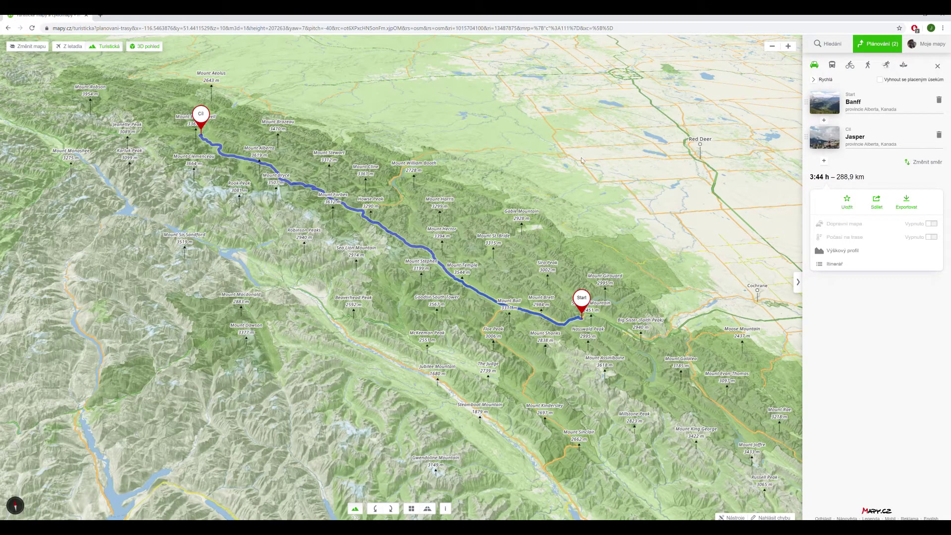
- Clear the planned route so the same 3D view shows the bare map, and switch to Premiere Pro
click(938, 67)
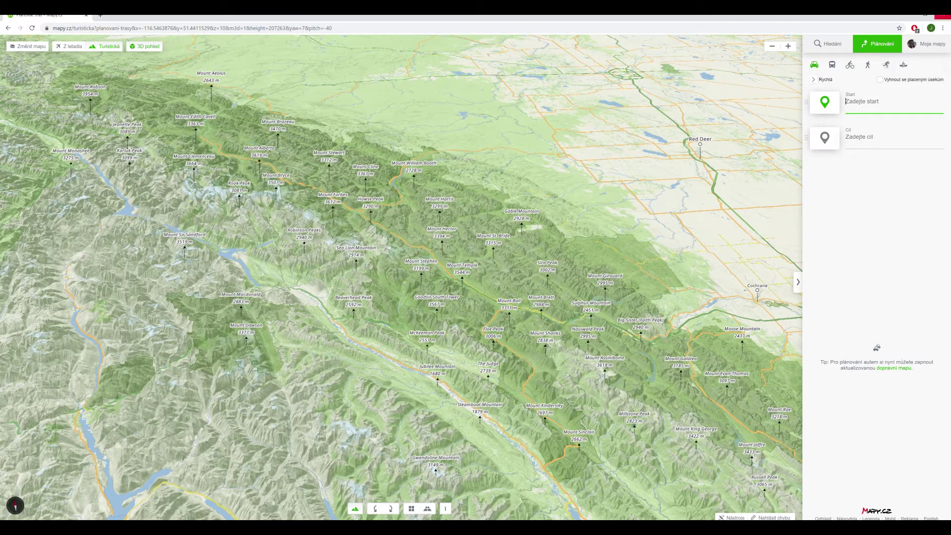
click(942, 15)
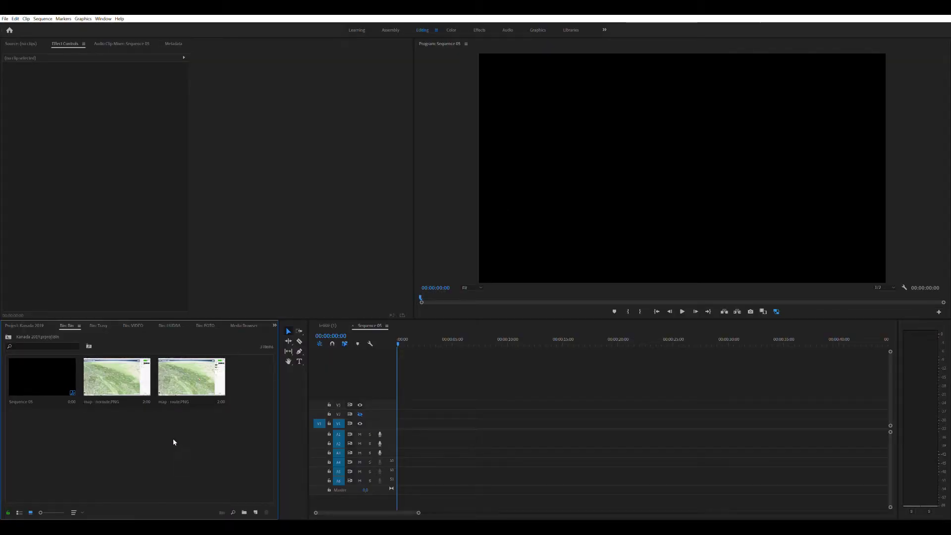
- Place map - route.PNG on V2 above map - noroute.PNG on V1, about 9 seconds each, and make track V2 visible
click(159, 379)
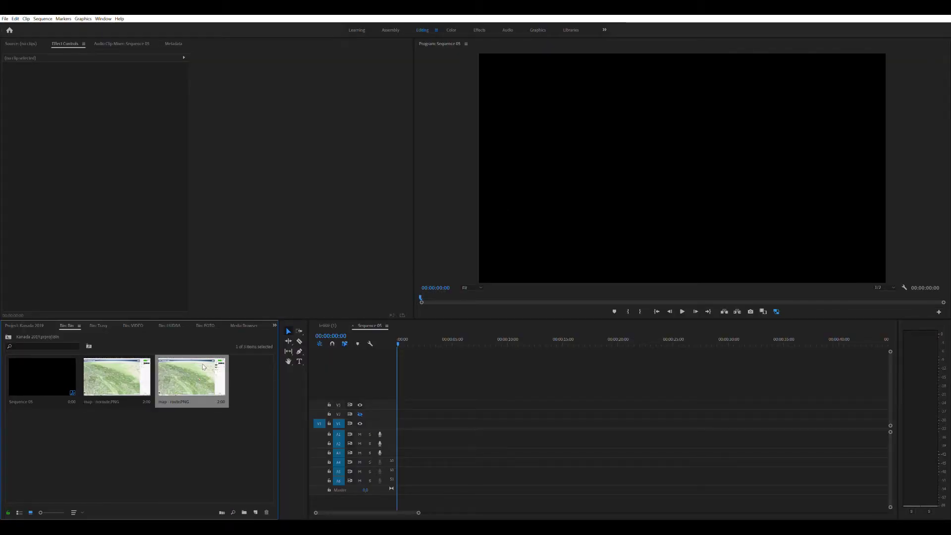
drag(206, 377, 502, 411)
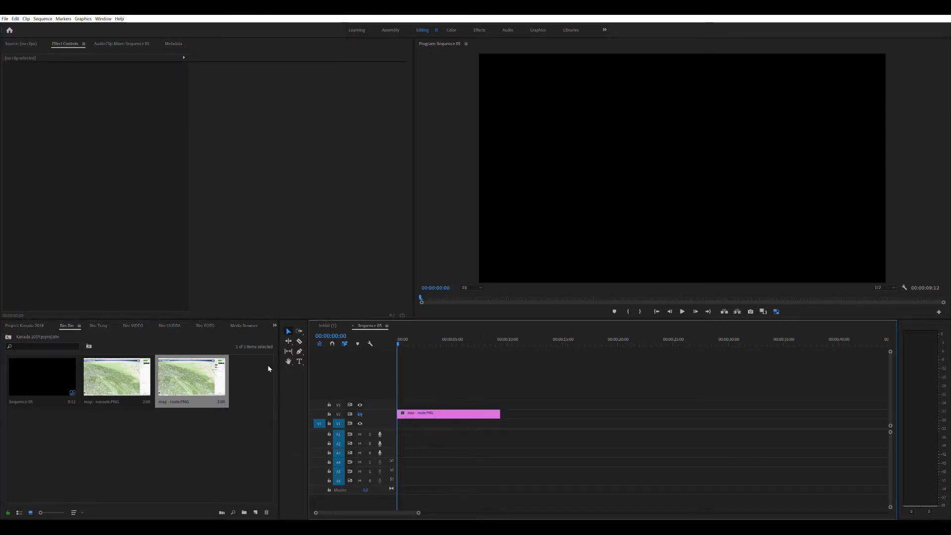
click(106, 370)
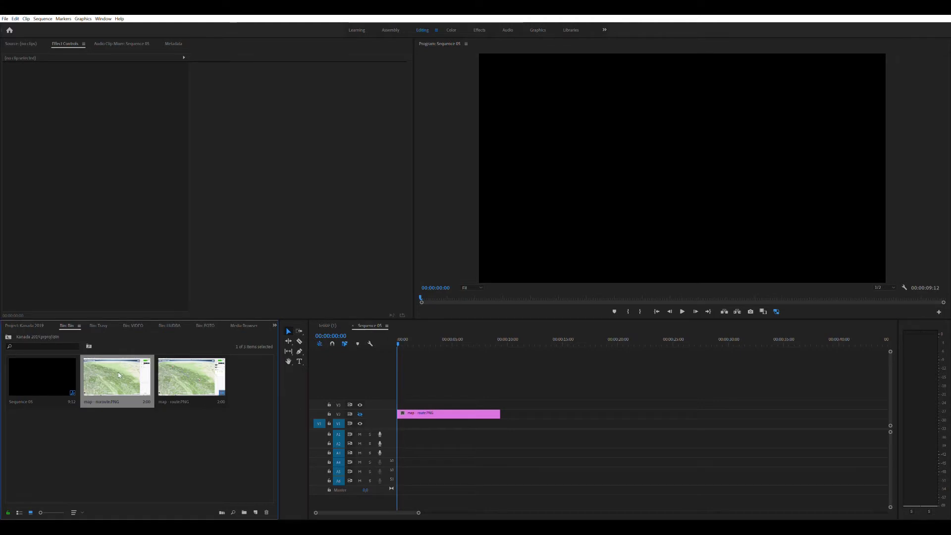
drag(118, 372, 506, 424)
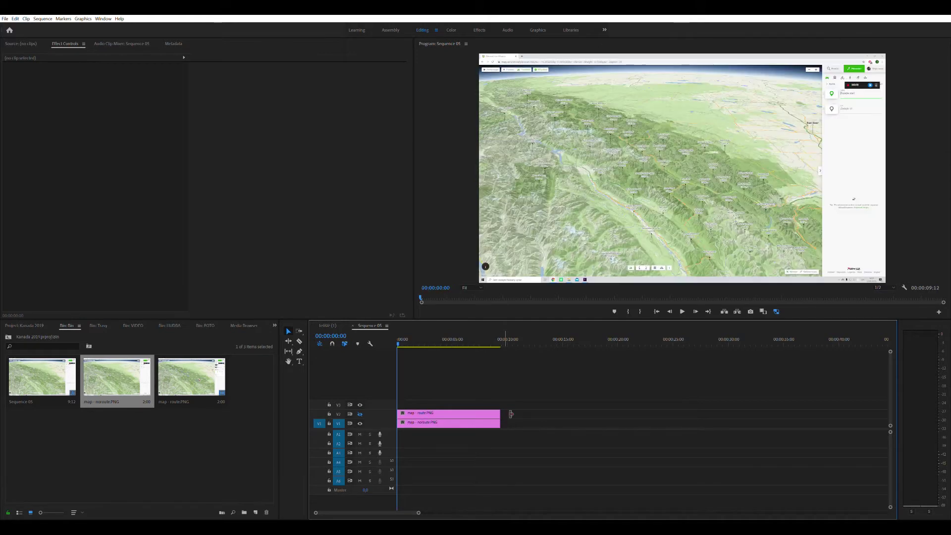
click(454, 412)
click(360, 413)
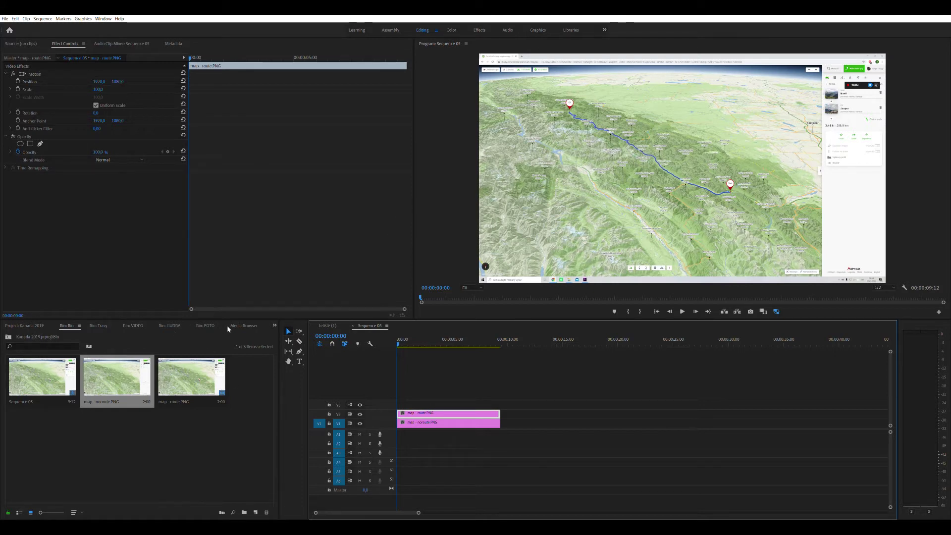
- Scale the route map clip to 154 and reposition it so the browser interface falls outside the frame
click(38, 74)
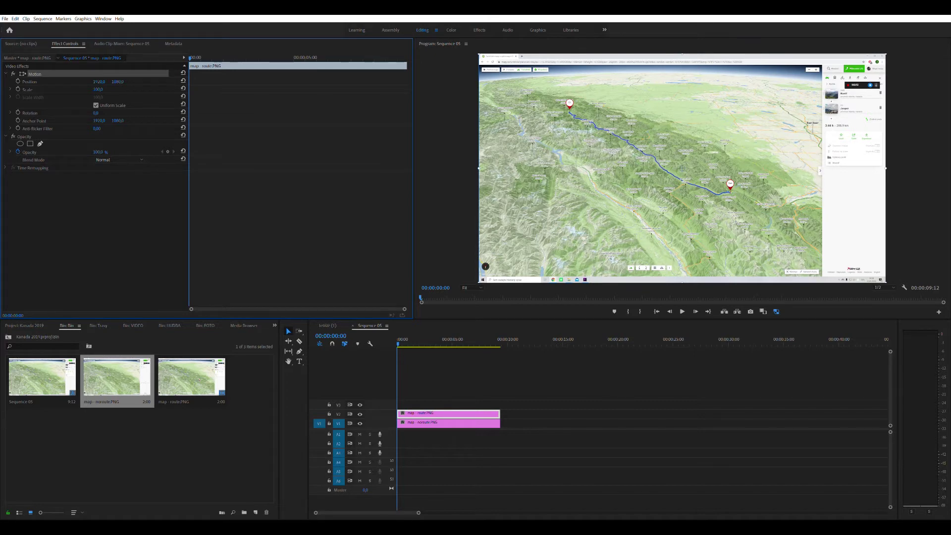
drag(98, 90, 195, 81)
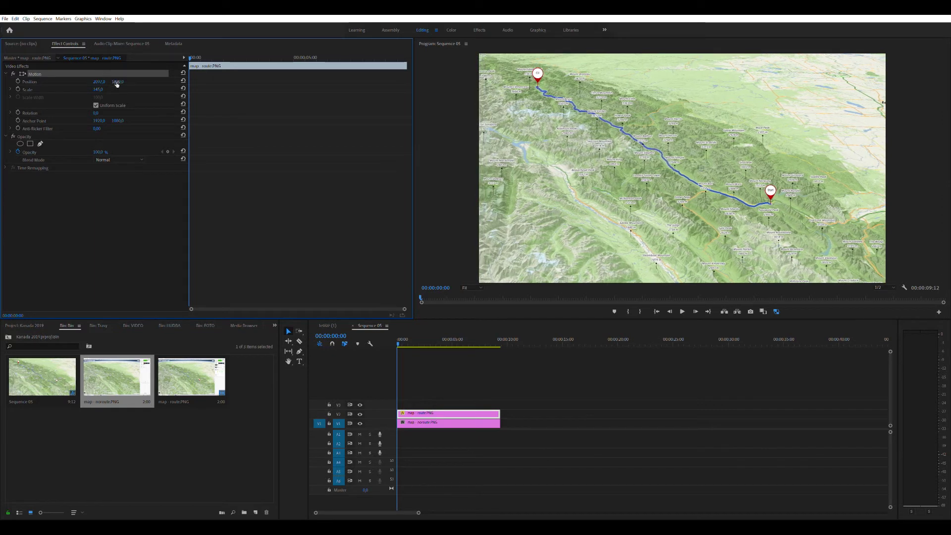
drag(117, 81, 160, 81)
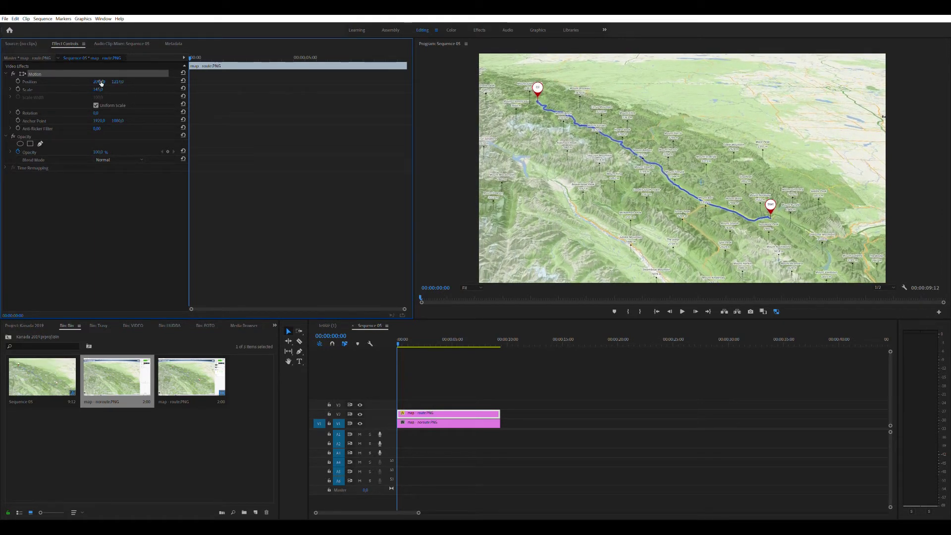
mouse_move(98, 89)
mouse_down()
mouse_move(115, 90)
mouse_move(102, 89)
mouse_up()
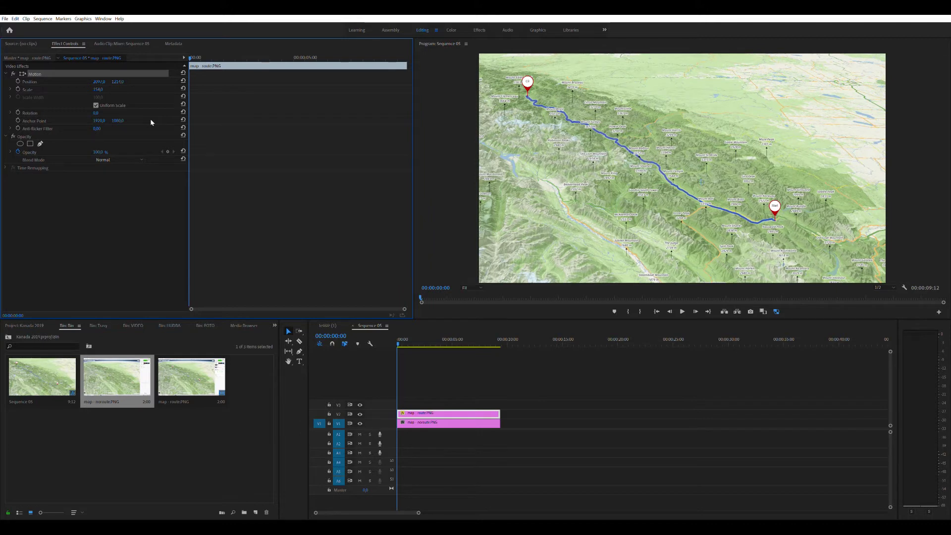
drag(118, 81, 119, 82)
- Copy the route clip's Motion settings to the map - noroute.PNG clip on V1 and compare both clips' values
click(43, 72)
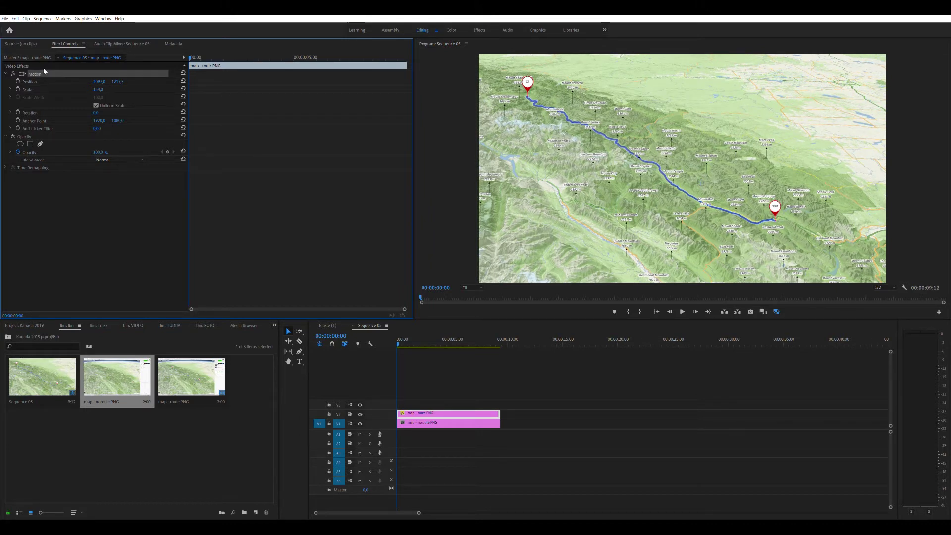
key(d)
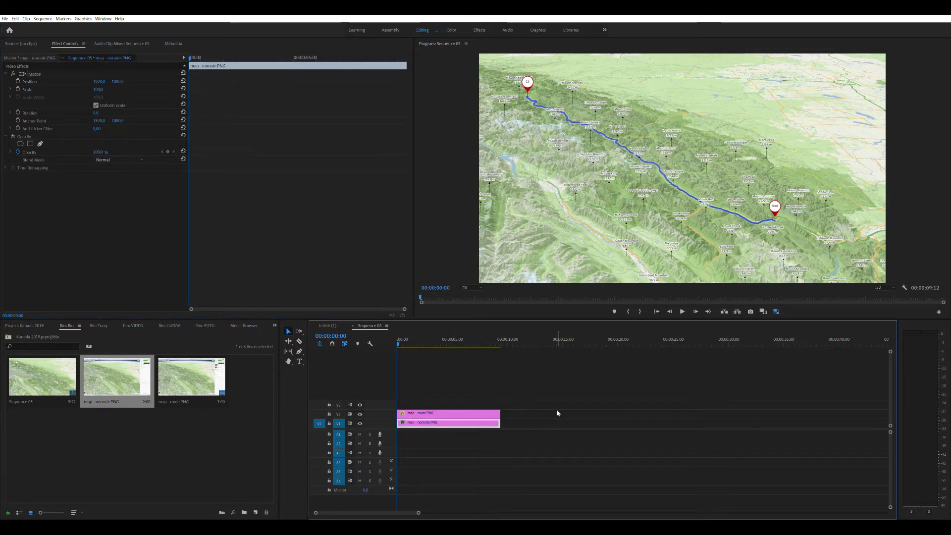
key(ctrl+v)
click(418, 412)
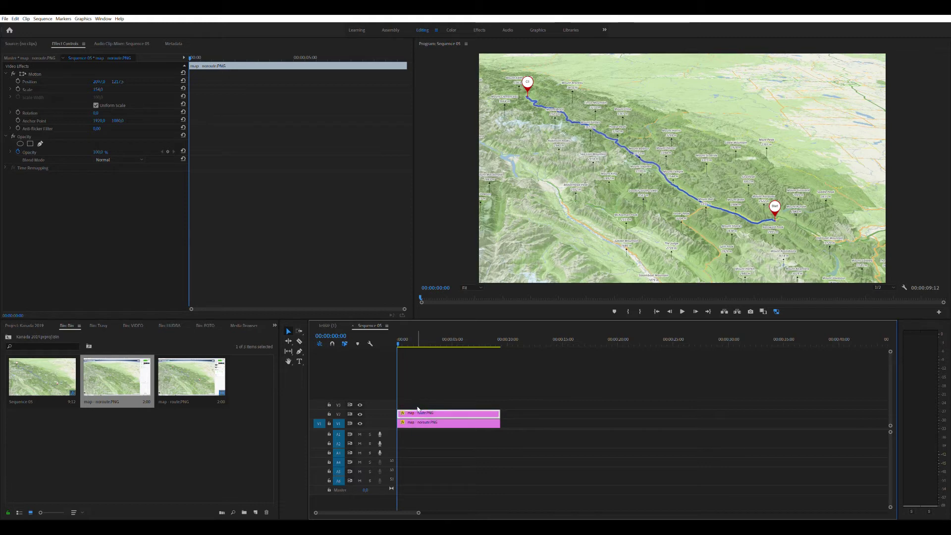
click(425, 422)
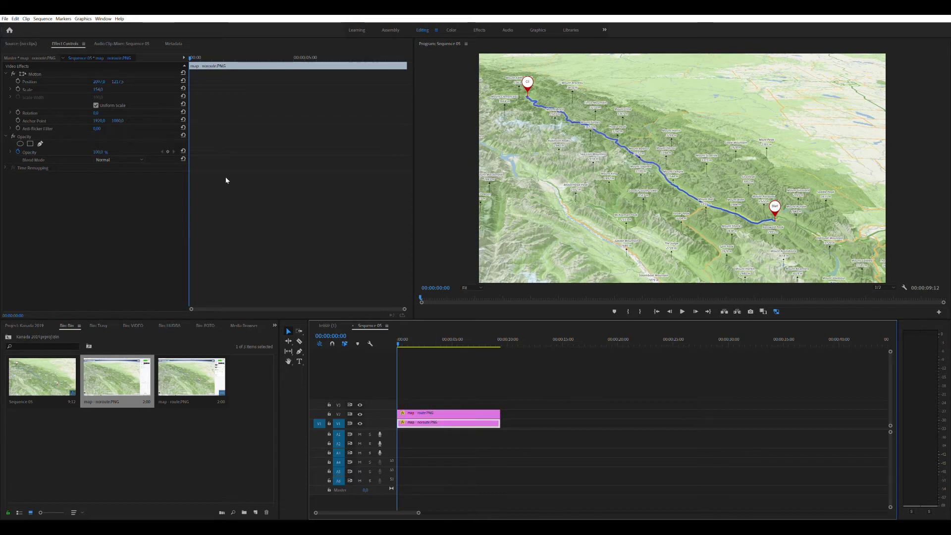
- Hide and show track V2 to check that the two map images line up
click(362, 409)
click(362, 409)
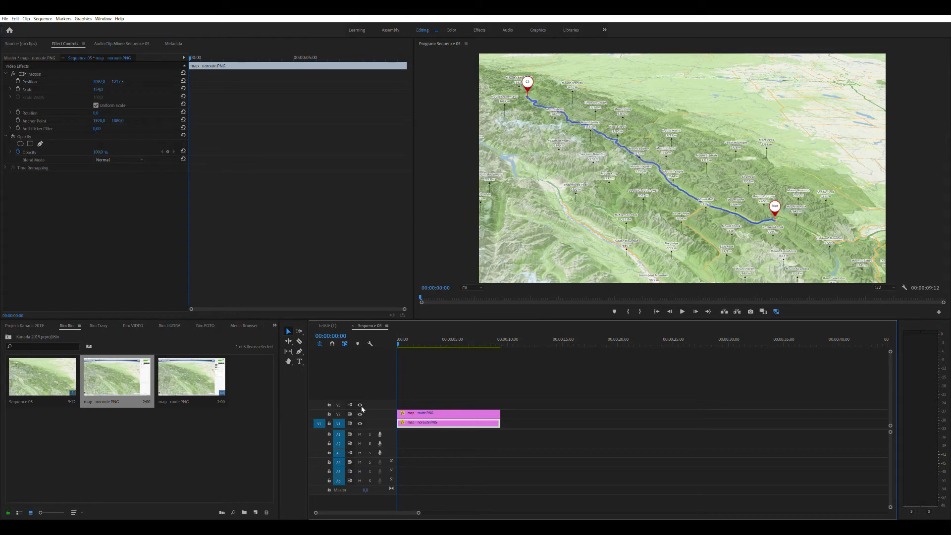
click(361, 414)
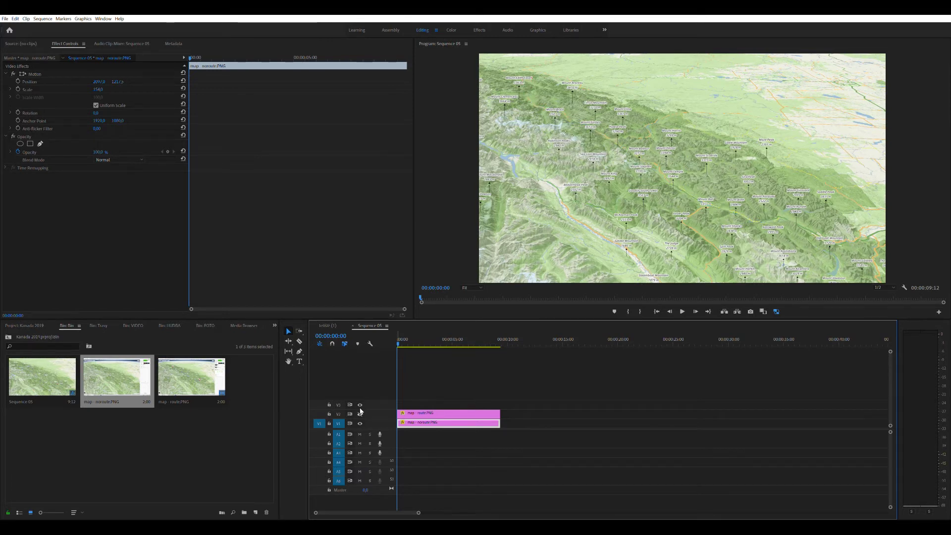
click(361, 414)
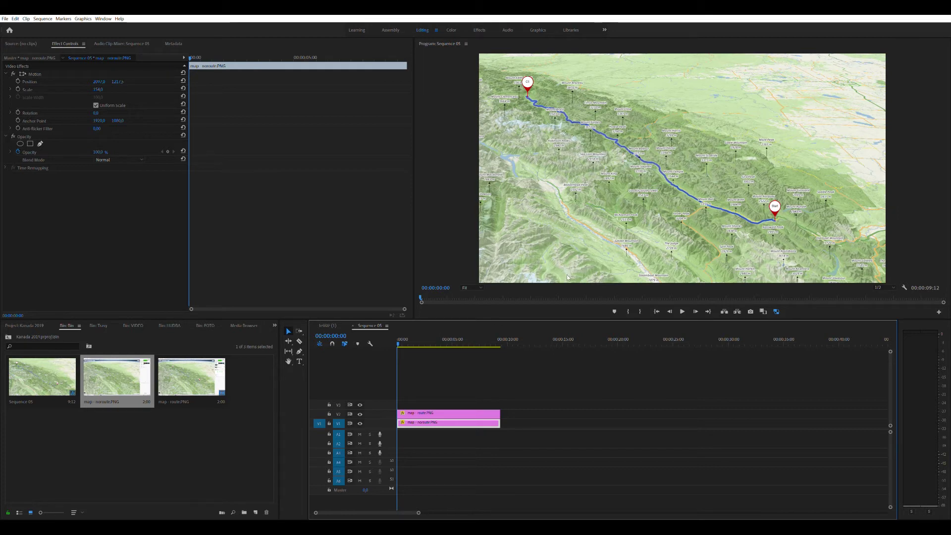
- Draw a closed four-point opacity mask on the route clip around the Start pin with the Pen tool
click(446, 413)
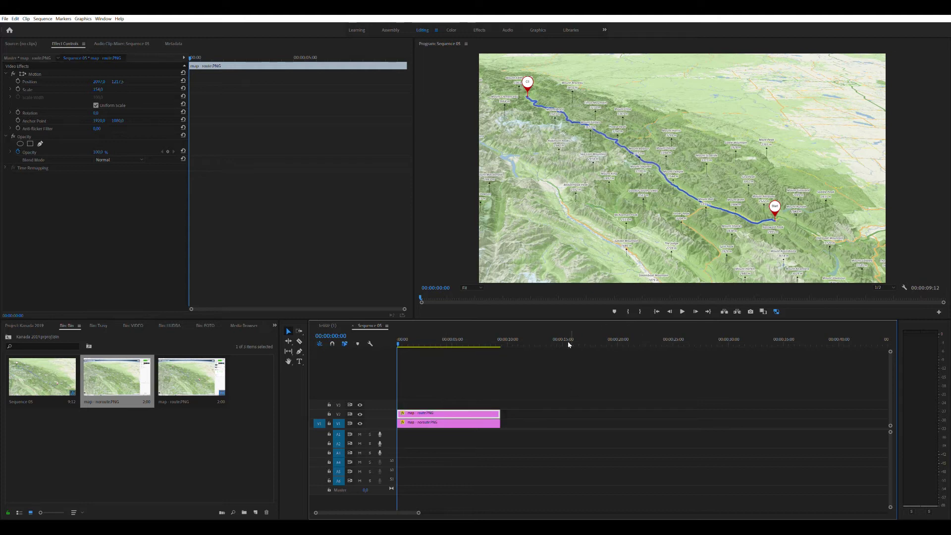
click(320, 167)
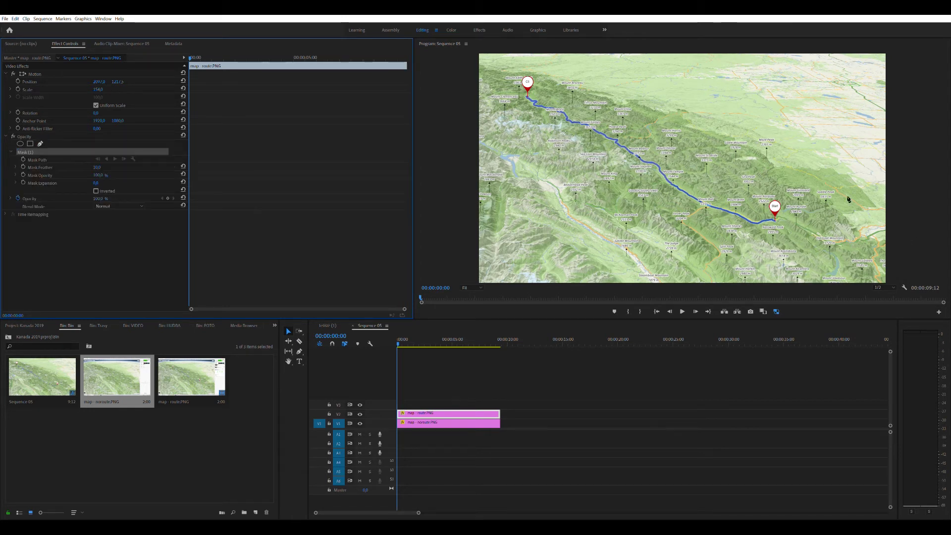
click(810, 103)
click(750, 256)
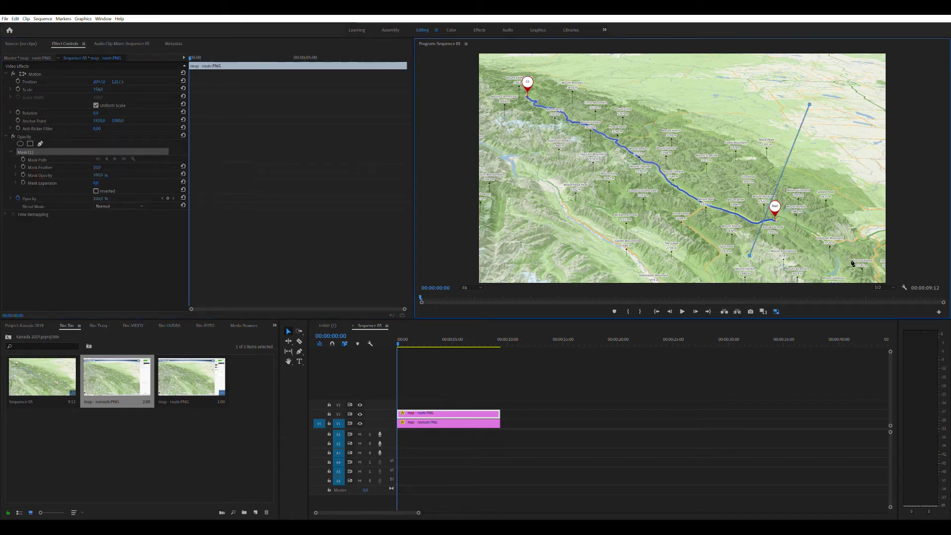
click(857, 270)
click(876, 129)
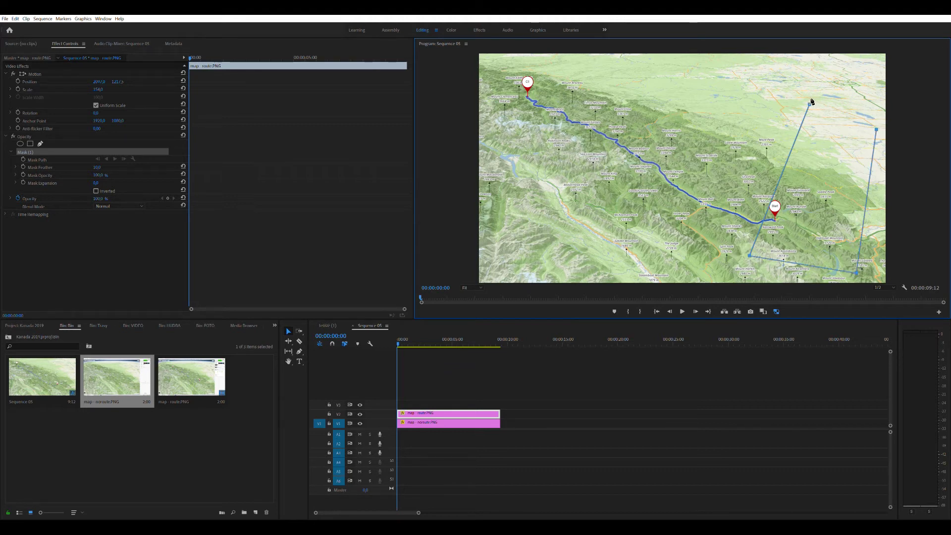
click(810, 103)
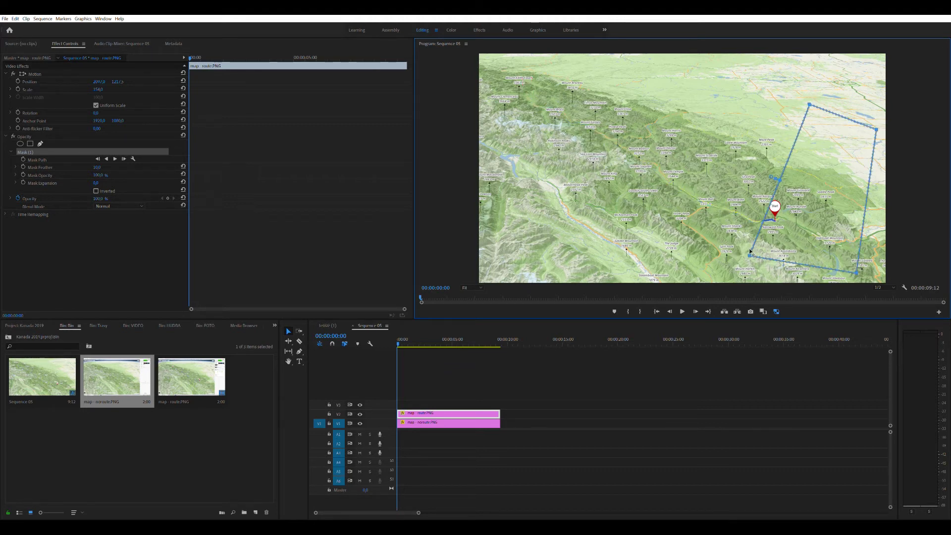
- Reshape the opacity mask on the route clip so it encloses the whole route from the Start pin to the end pin
drag(751, 251, 483, 123)
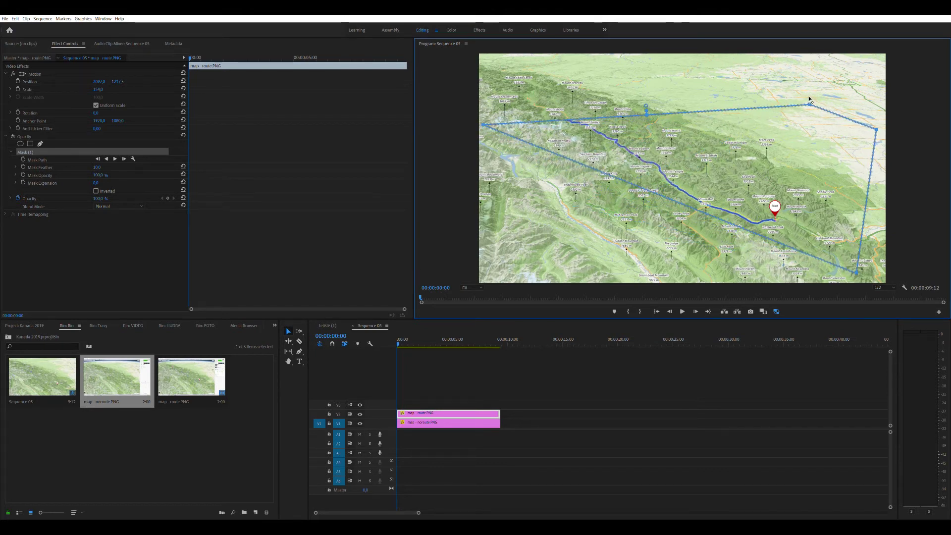
drag(810, 102, 549, 64)
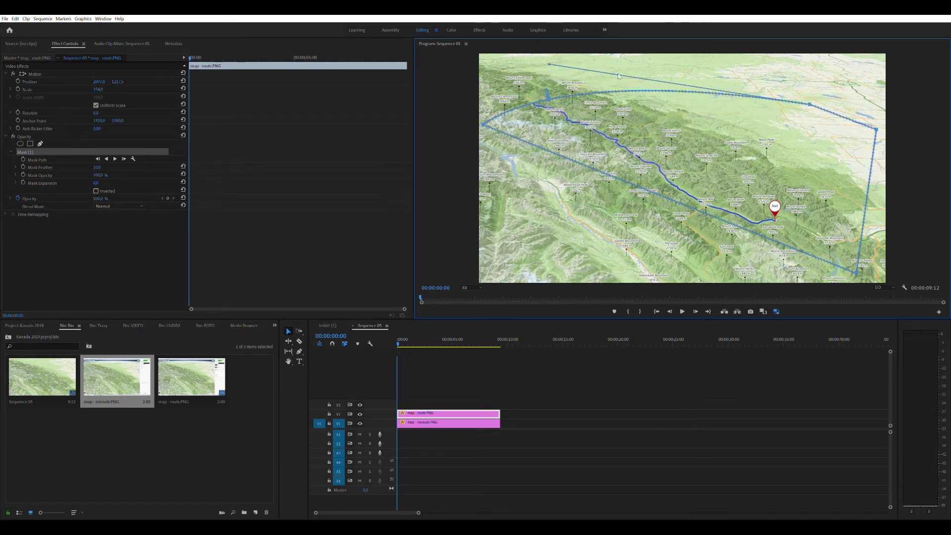
drag(811, 101, 677, 69)
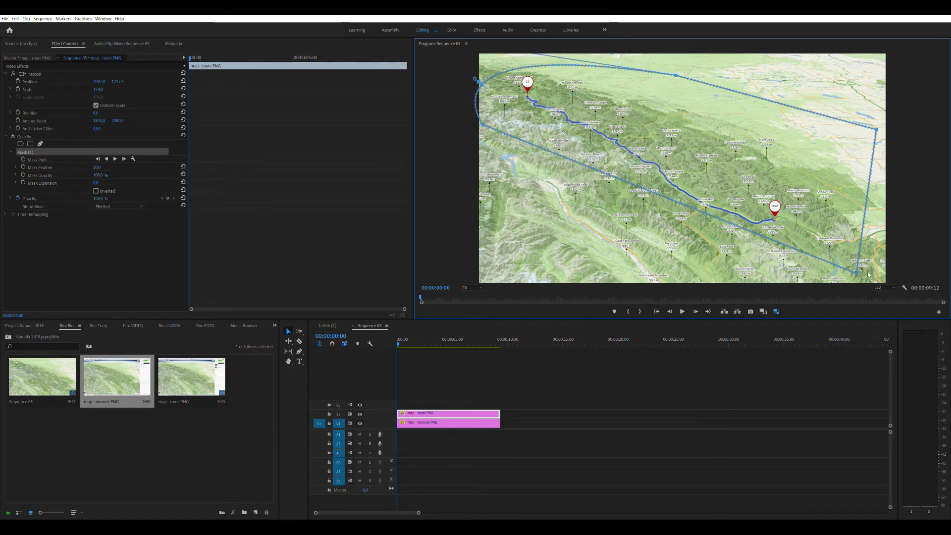
- Invert the mask, shift it slightly, and turn on Mask Path keyframing at the first frame
click(96, 191)
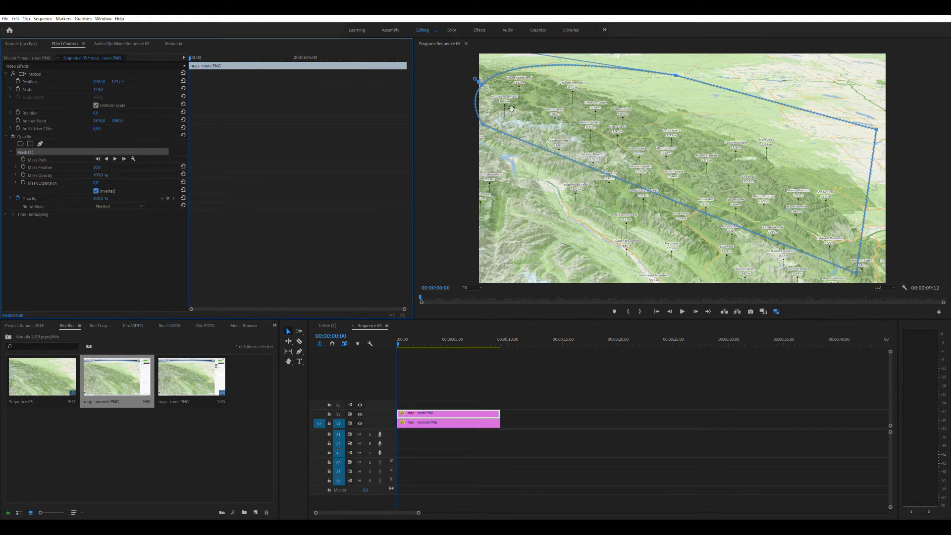
drag(657, 200, 651, 203)
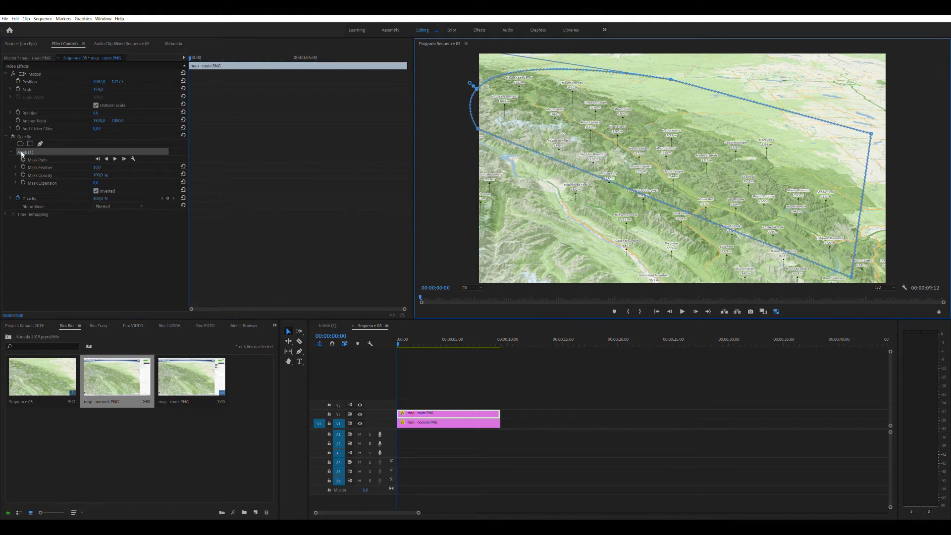
click(24, 156)
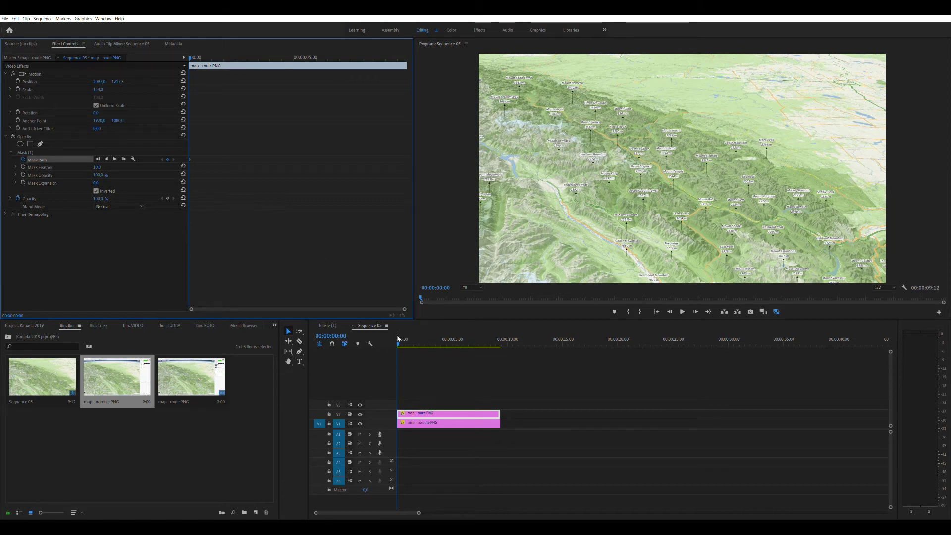
- At the last frame, 00:00:09:11, move the mask off the route beyond the end pin, with the preview at 25%
drag(398, 339, 420, 340)
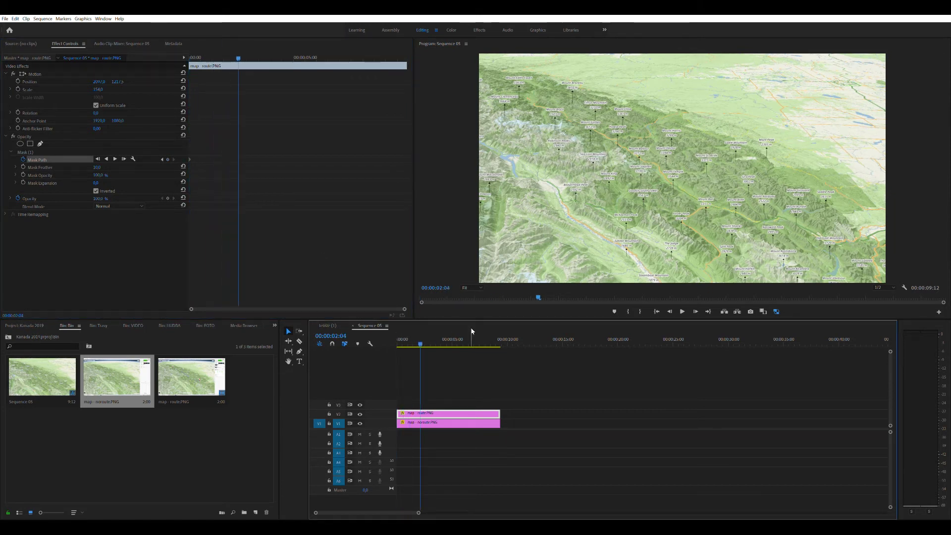
click(503, 336)
key(Left)
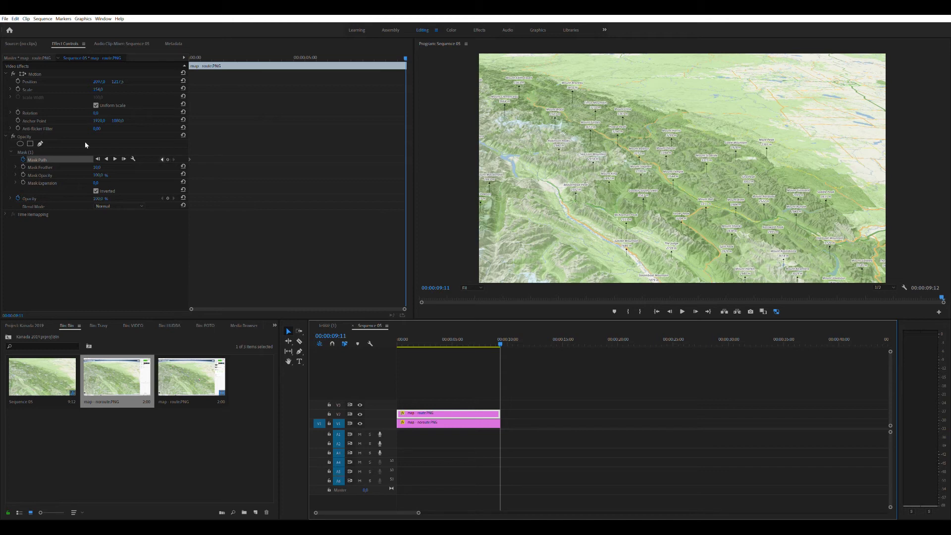
click(42, 148)
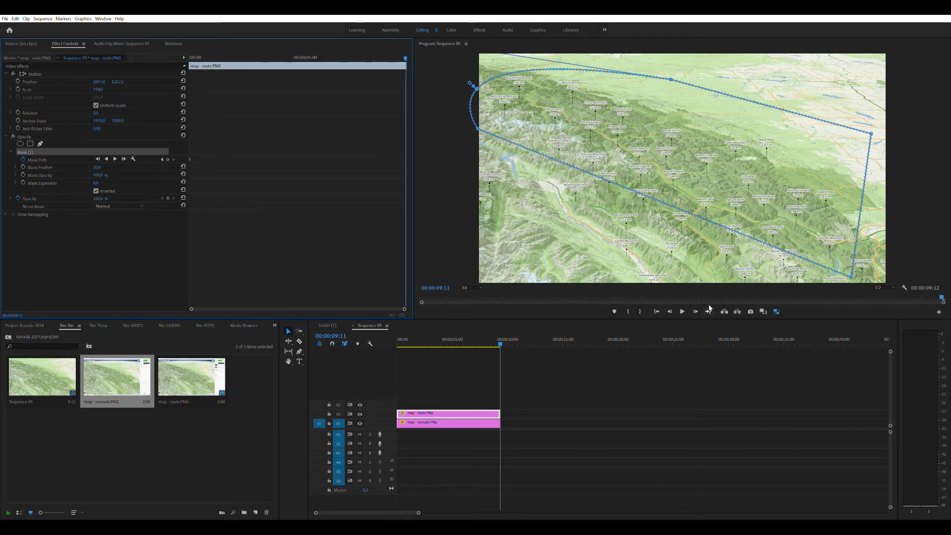
click(476, 284)
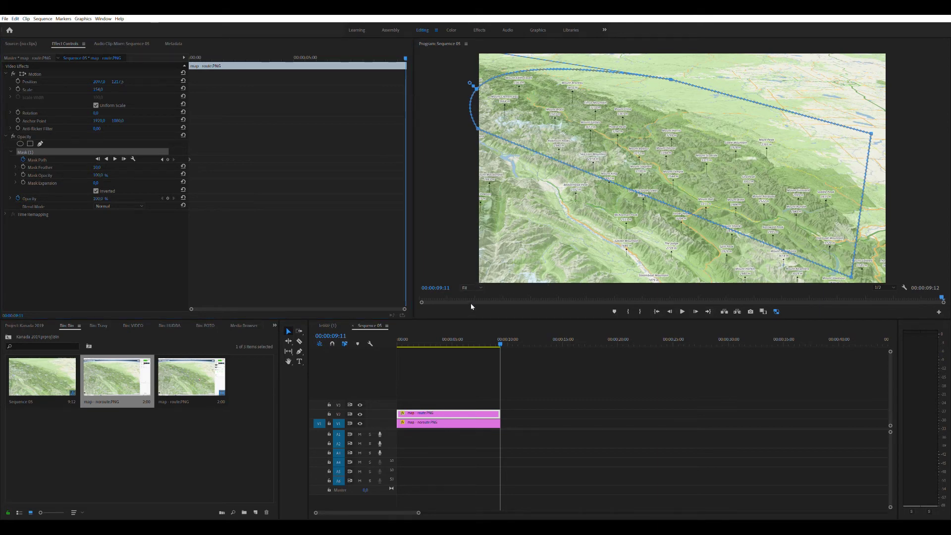
click(475, 287)
click(487, 290)
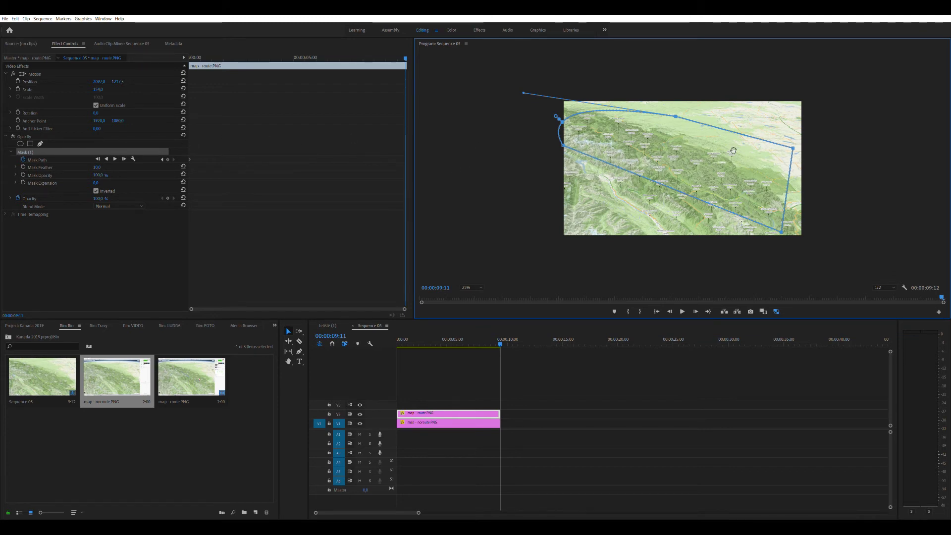
drag(719, 161, 519, 92)
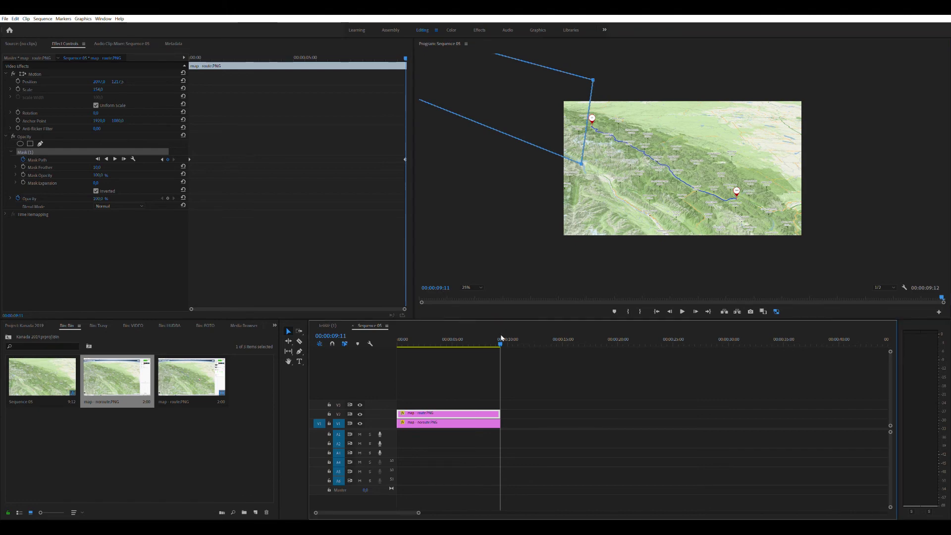
- Return to the sequence start, fit the preview, hide the mask outline and play the route reveal animation
drag(502, 337, 349, 346)
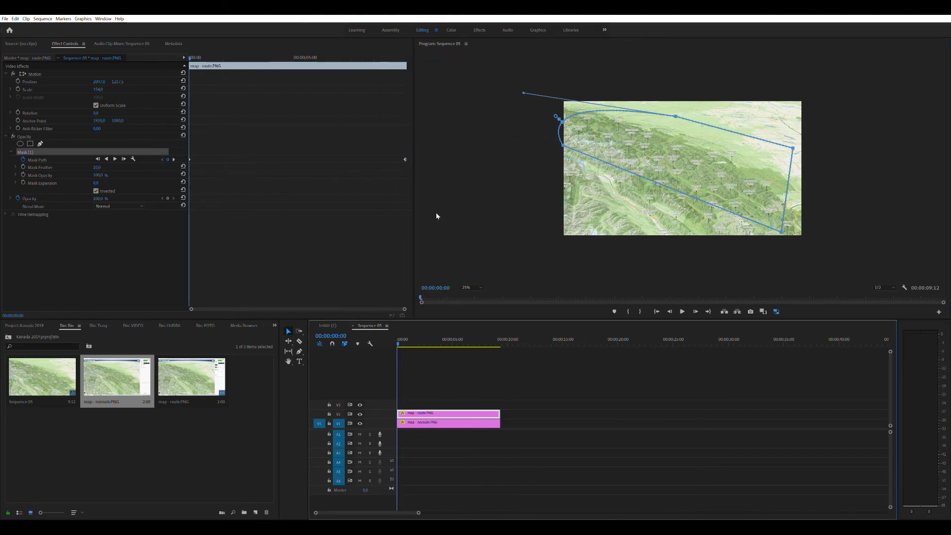
click(480, 287)
click(473, 287)
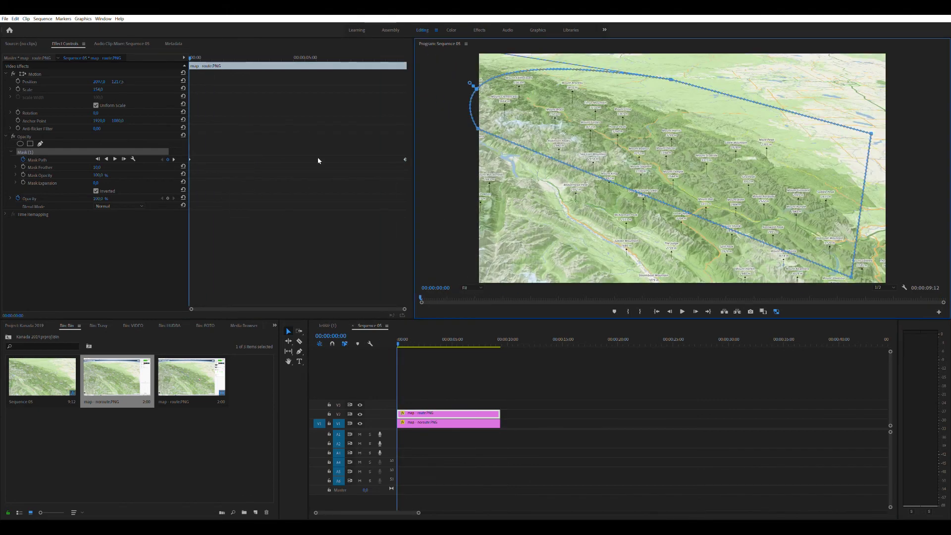
click(55, 74)
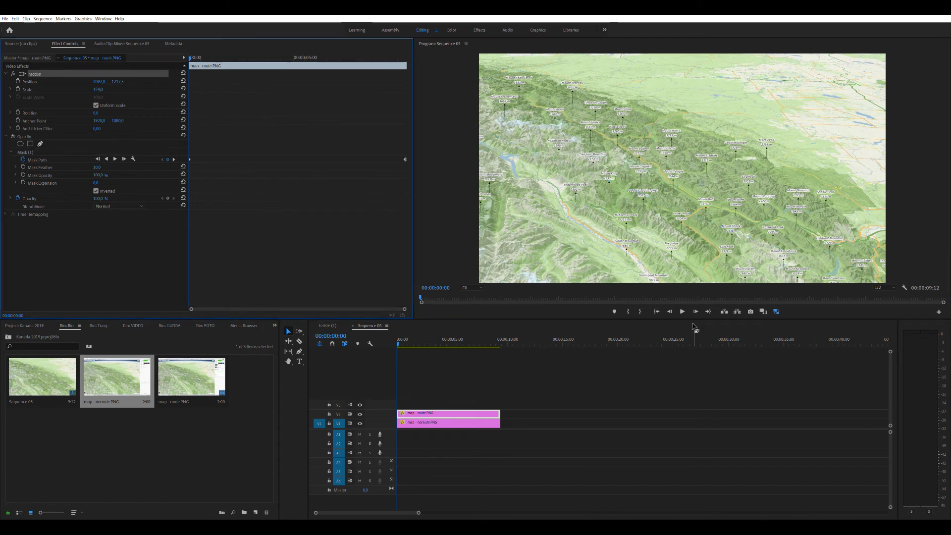
click(682, 311)
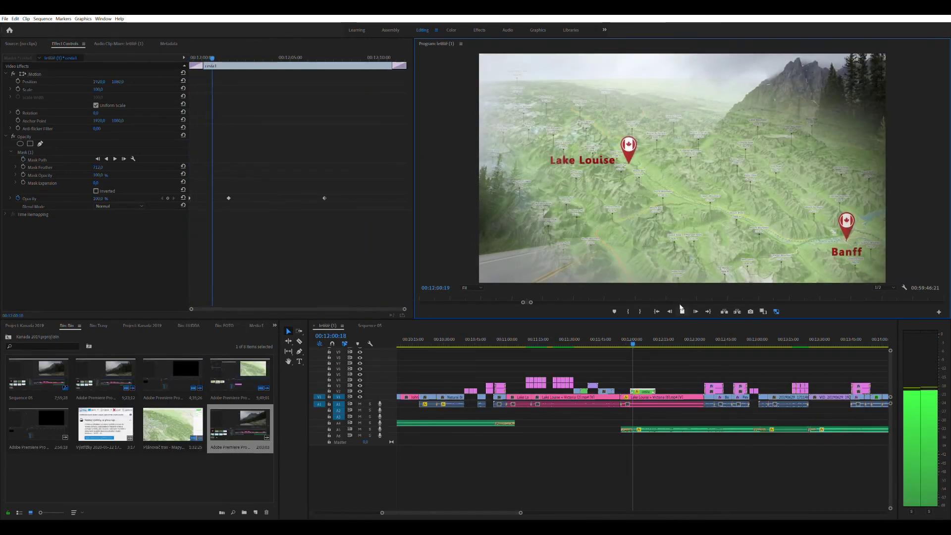
- Stop playback of the finished Banff–Lake Louise map example at 00:12:01:10
click(682, 310)
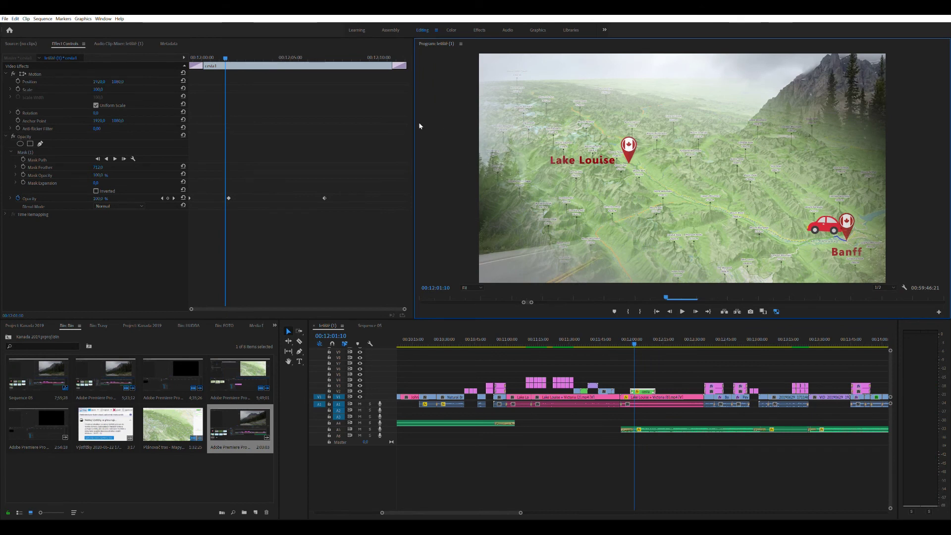